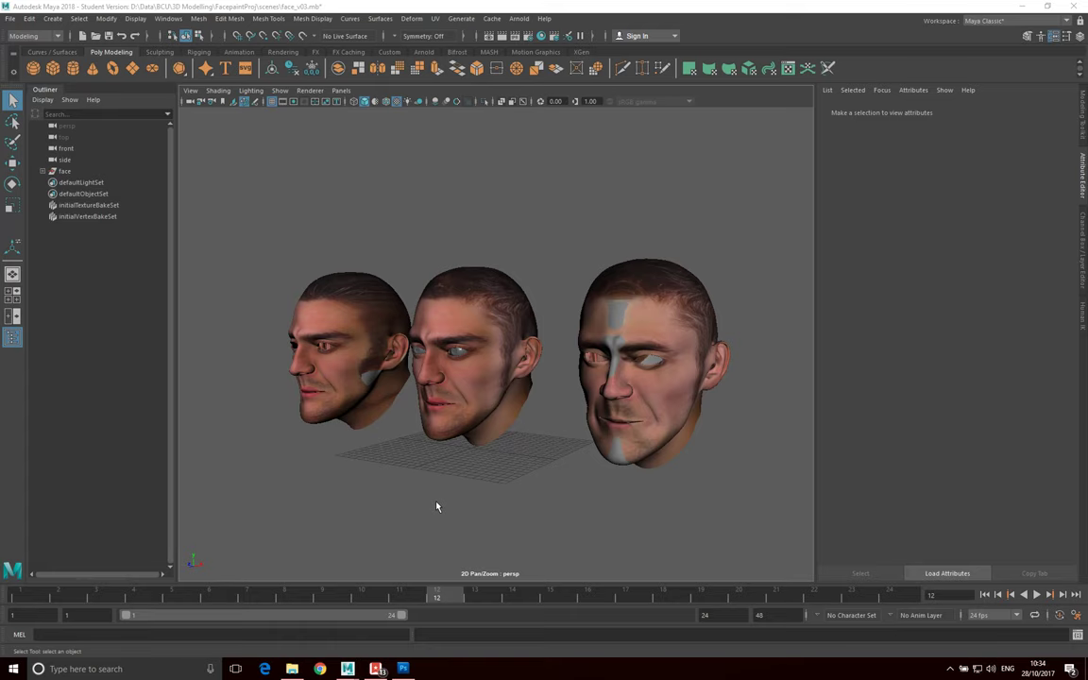
# - View the completeface2.tga texture in Photoshop and the head othographic.jpg reference photo, and return to Maya
pyautogui.click(405, 670)
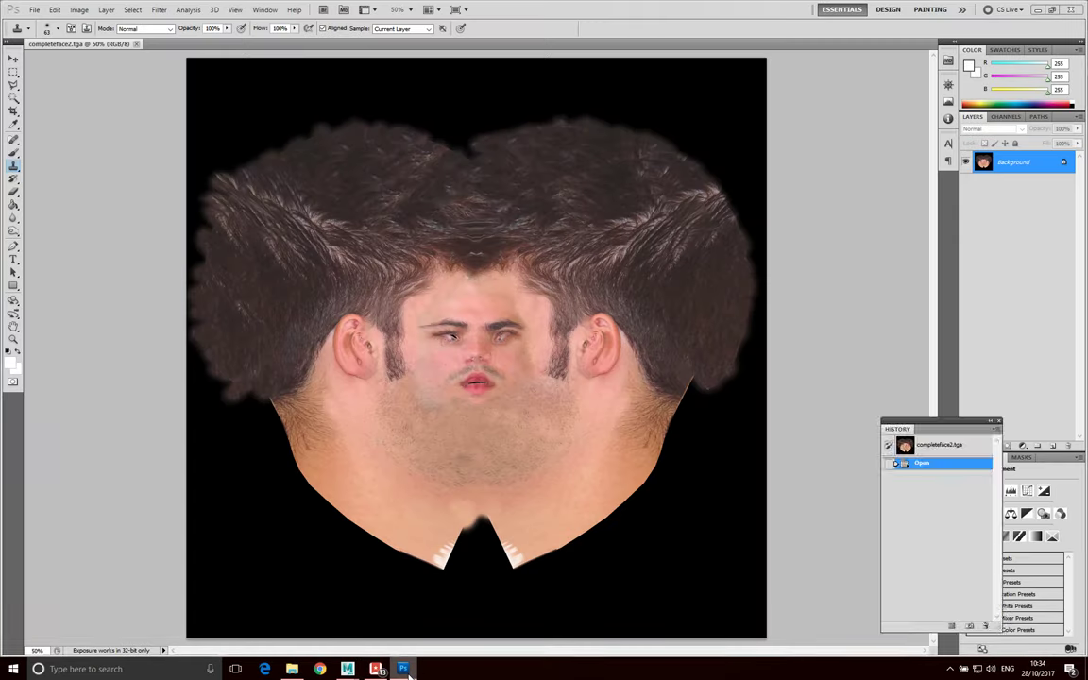
pyautogui.click(405, 669)
pyautogui.click(292, 670)
pyautogui.doubleClick(364, 370)
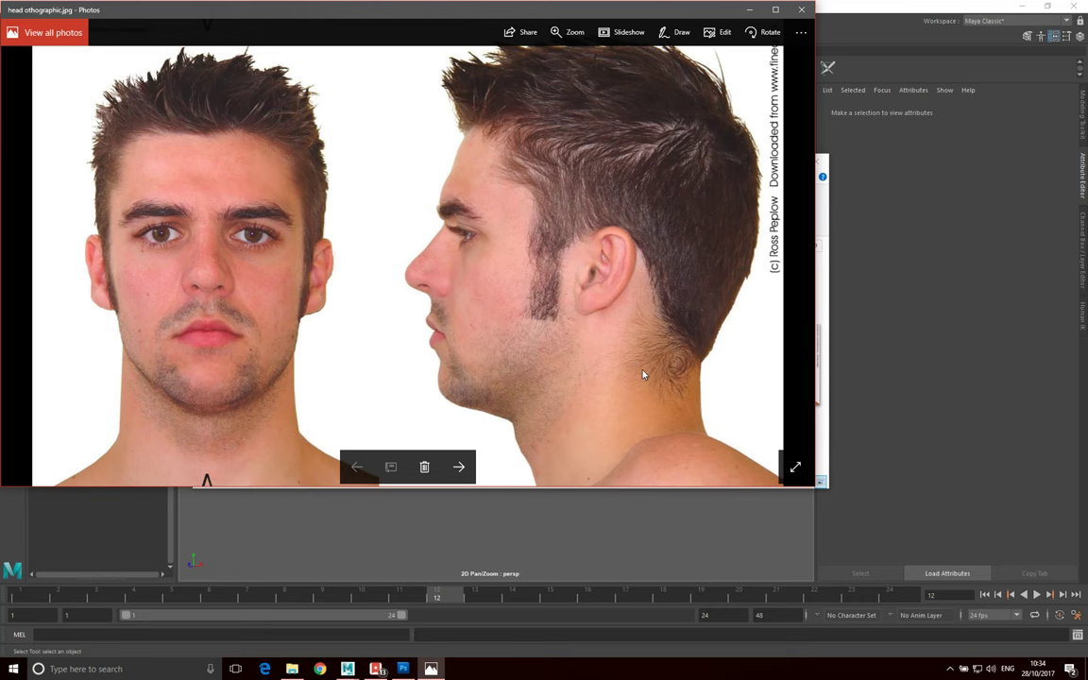
pyautogui.click(554, 522)
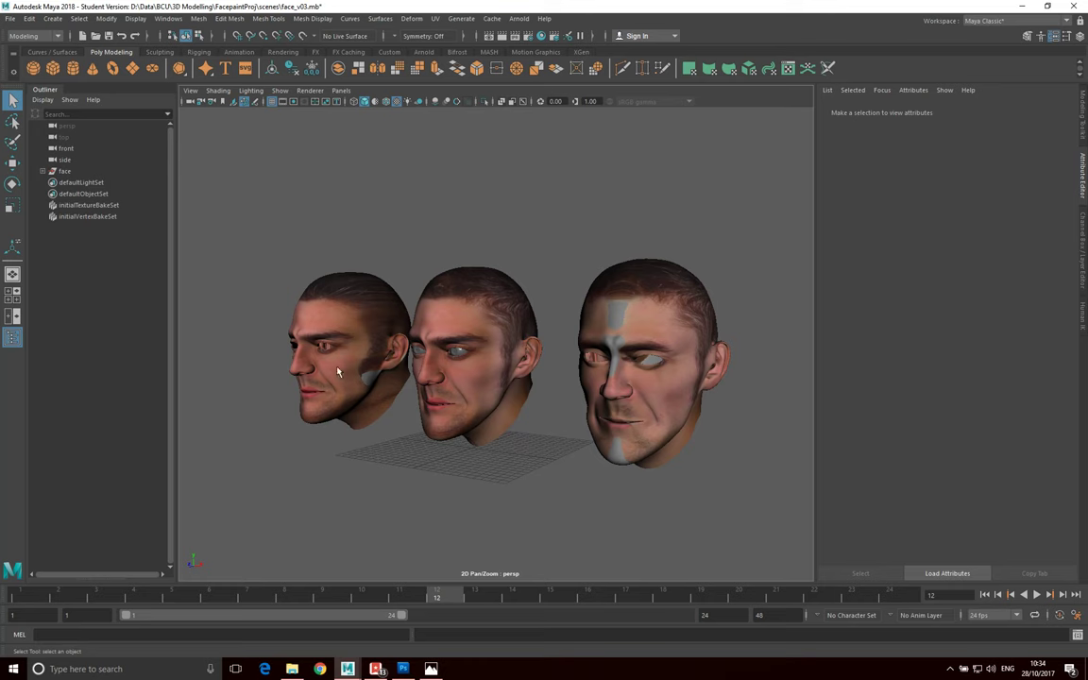
# - Inspect the UV layouts of the front-projected and side-projected heads over their photo textures
pyautogui.keyDown('alt'); pyautogui.moveTo(312, 425); pyautogui.dragTo(493, 408); pyautogui.keyUp('alt')
pyautogui.click(487, 421)
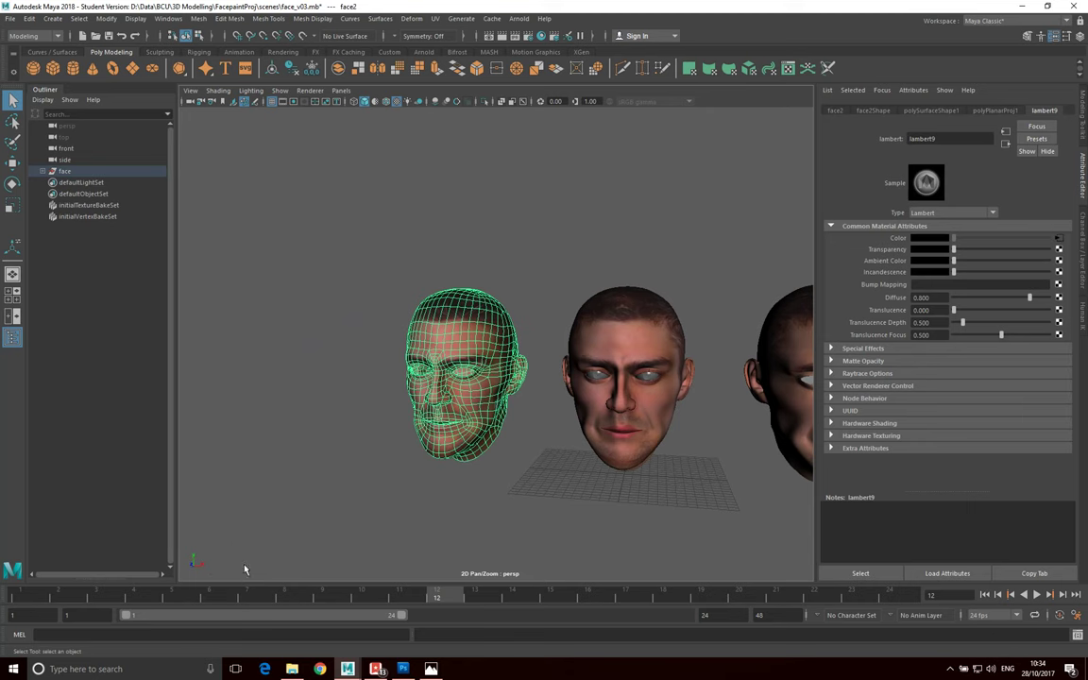
pyautogui.keyDown('alt'); pyautogui.moveTo(220, 512); pyautogui.dragTo(203, 575); pyautogui.keyUp('alt')
pyautogui.keyDown('alt'); pyautogui.moveTo(347, 437); pyautogui.dragTo(399, 406); pyautogui.keyUp('alt')
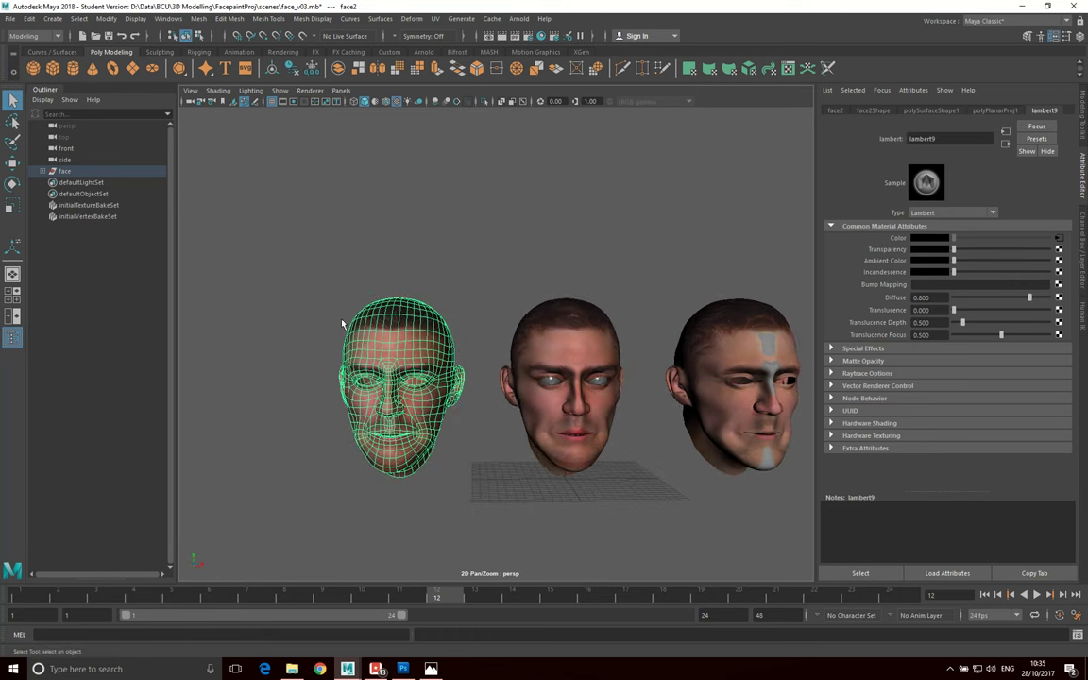
pyautogui.click(459, 454)
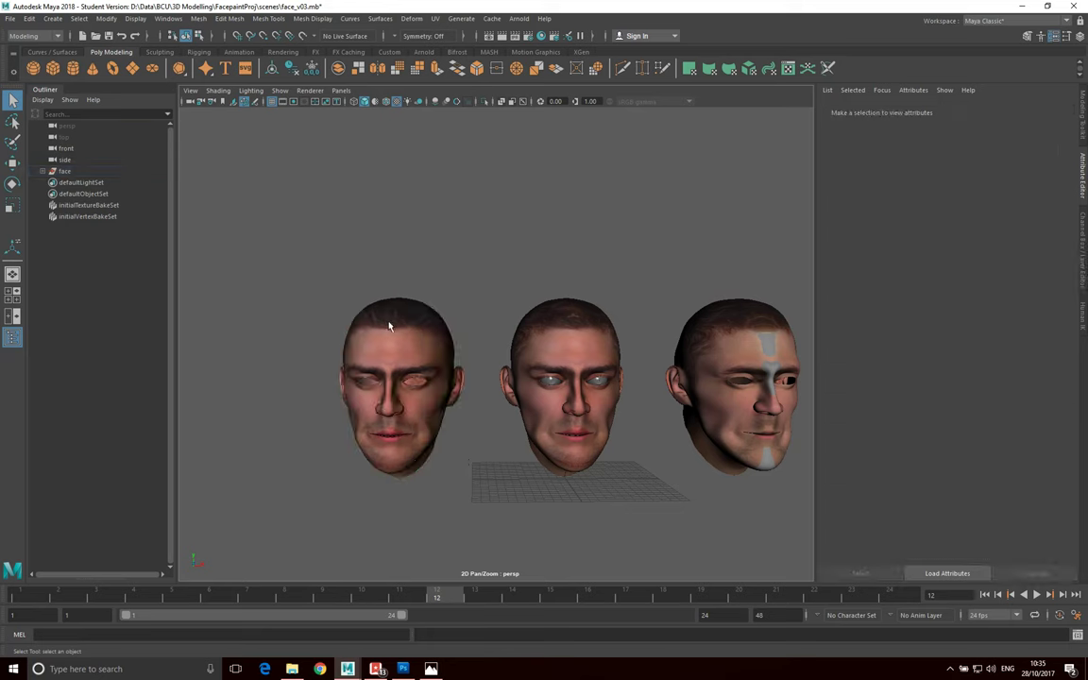
pyautogui.click(416, 445)
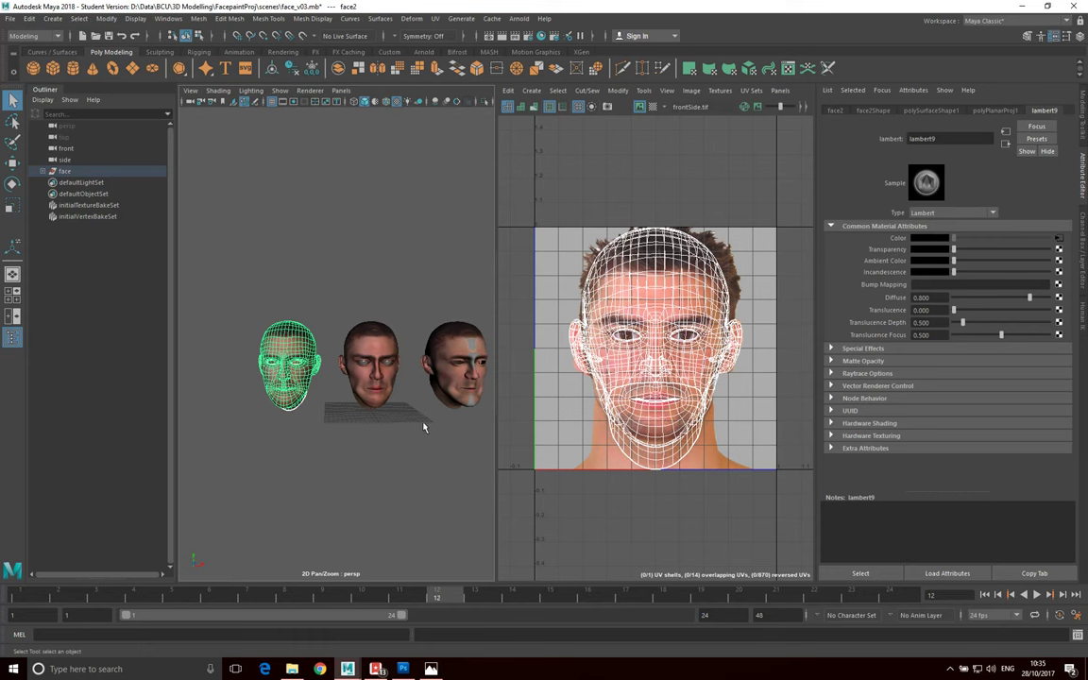
pyautogui.click(460, 388)
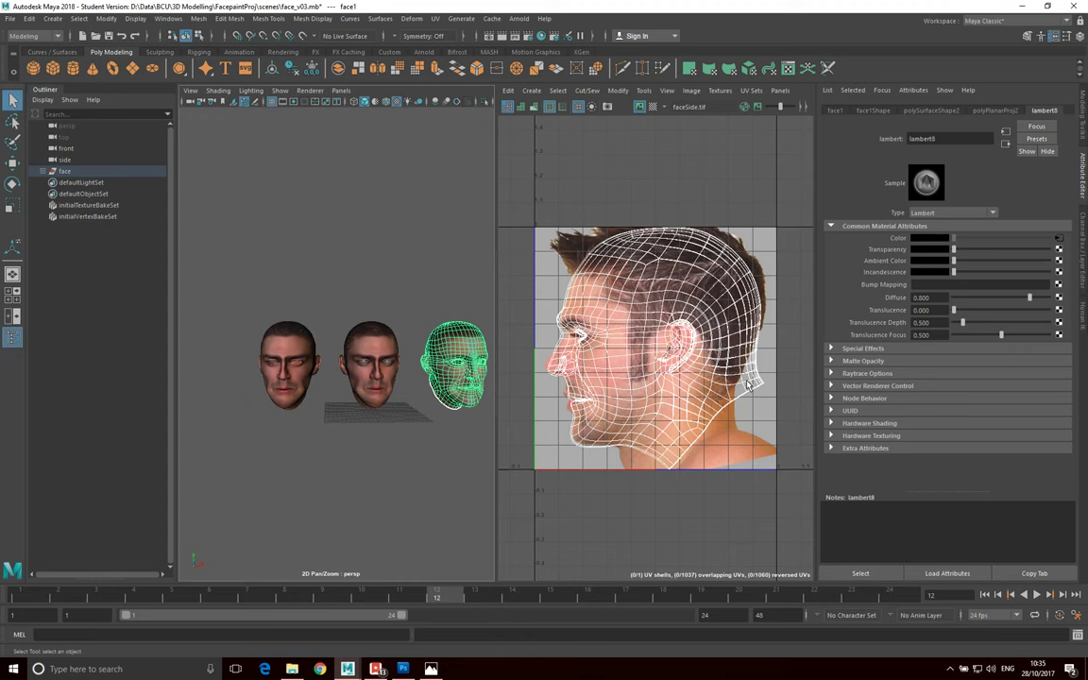
pyautogui.click(430, 446)
pyautogui.press('space')
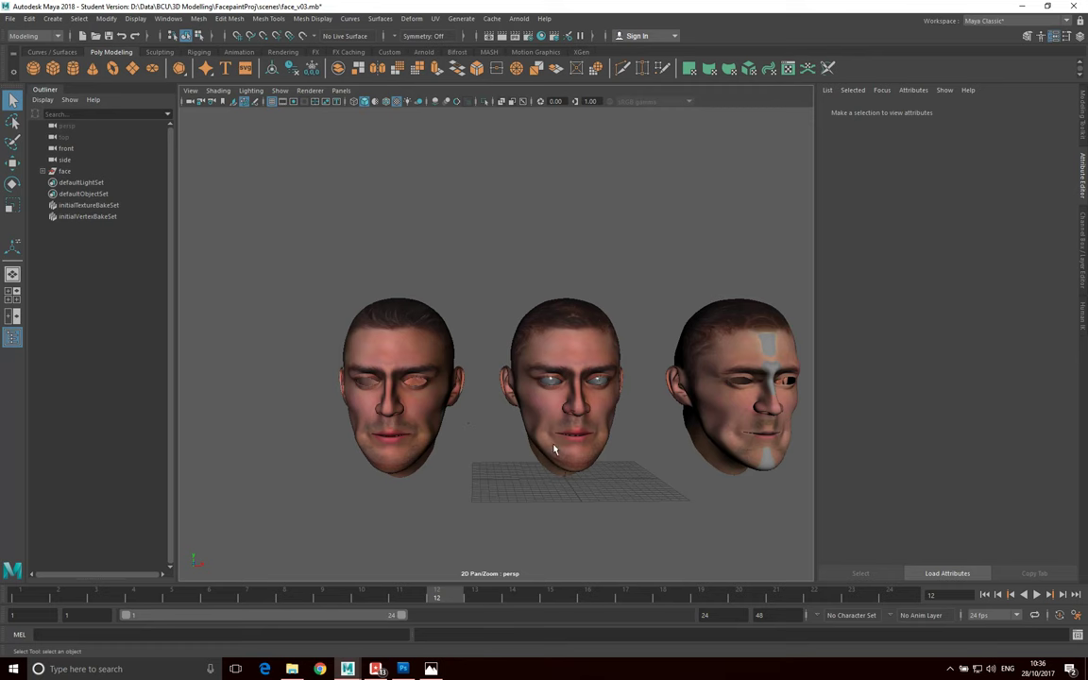
# - Examine the front-projected and side-projected heads from the front, side and back to check how the photo textures map
pyautogui.scroll(3, 554, 451)
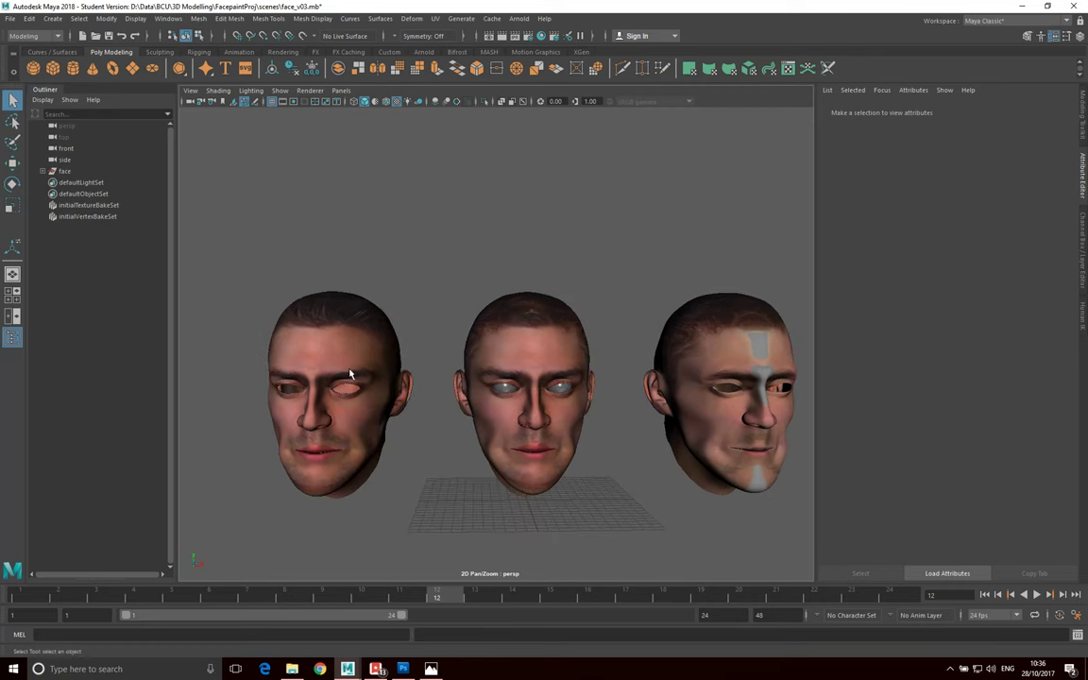
pyautogui.click(334, 452)
pyautogui.click(381, 507)
pyautogui.keyDown('alt'); pyautogui.moveTo(304, 418); pyautogui.dragTo(390, 349); pyautogui.keyUp('alt')
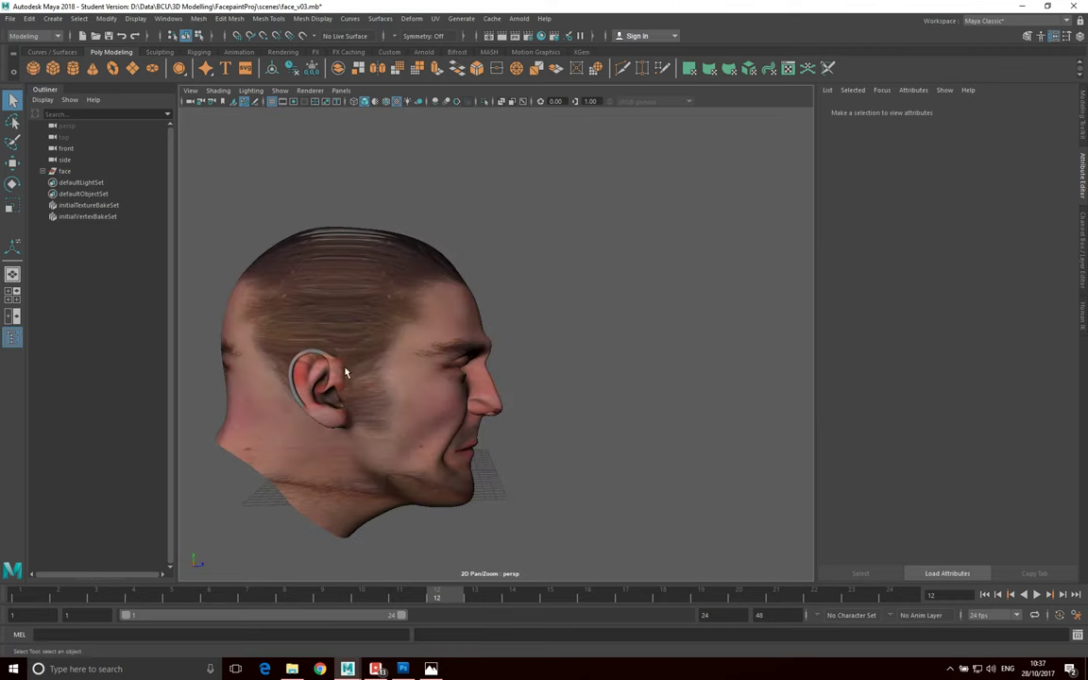
pyautogui.keyDown('alt'); pyautogui.moveTo(295, 375); pyautogui.dragTo(387, 332); pyautogui.keyUp('alt')
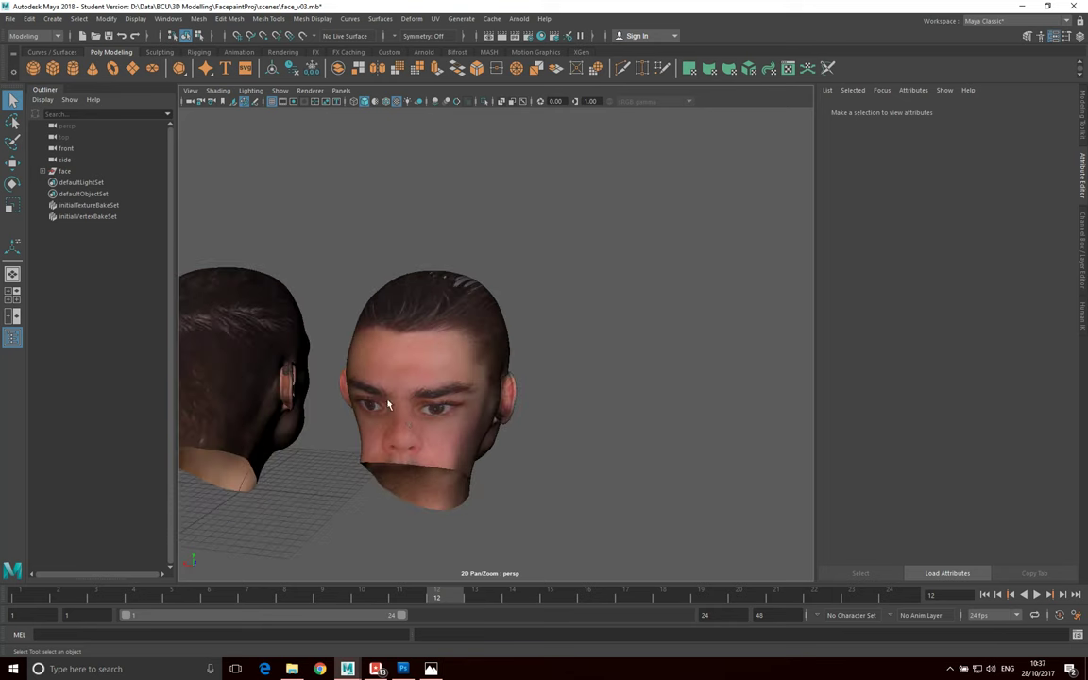
pyautogui.keyDown('alt'); pyautogui.moveTo(438, 390); pyautogui.dragTo(357, 417); pyautogui.keyUp('alt')
pyautogui.scroll(3, 351, 437)
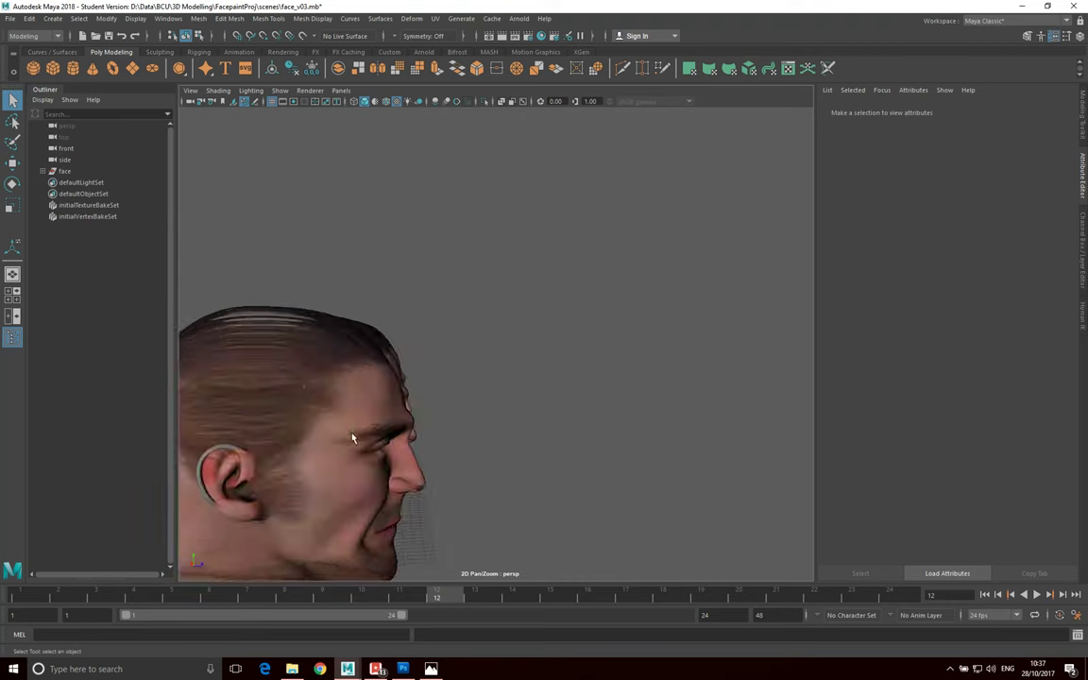
pyautogui.keyDown('alt'); pyautogui.moveTo(401, 458); pyautogui.dragTo(607, 389); pyautogui.keyUp('alt')
pyautogui.keyDown('alt'); pyautogui.moveTo(583, 428); pyautogui.dragTo(609, 289); pyautogui.keyUp('alt')
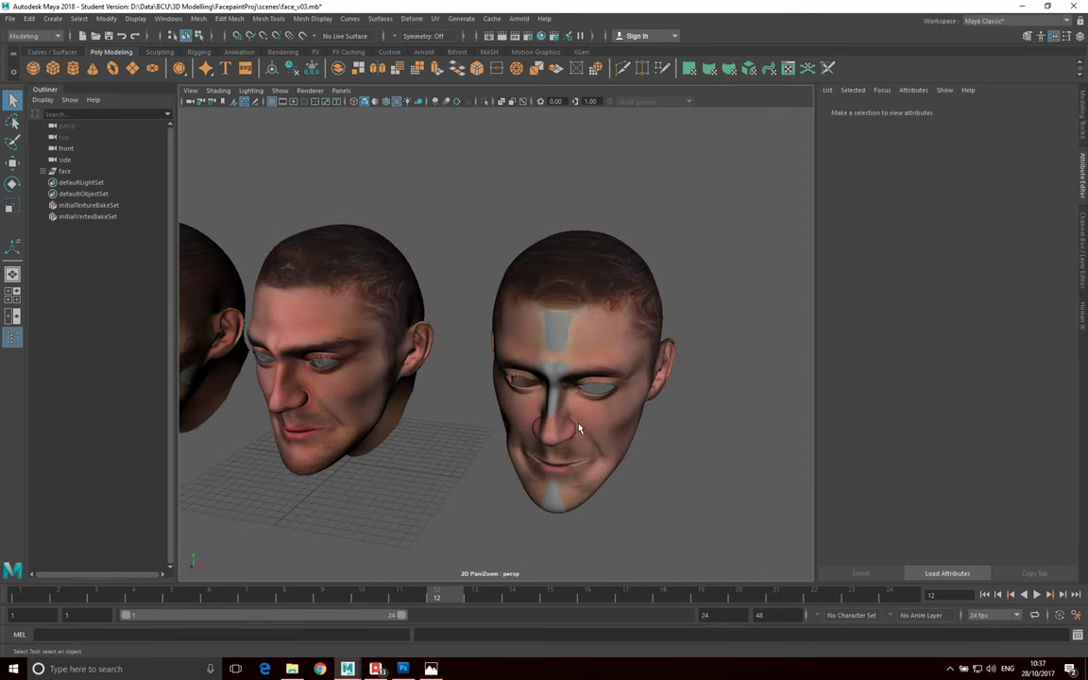
pyautogui.keyDown('alt'); pyautogui.moveTo(561, 411); pyautogui.dragTo(347, 337, button='right'); pyautogui.keyUp('alt')
# - Examine the middle head and its unfolded UV layout over the combined face texture
pyautogui.click(360, 357)
pyautogui.keyDown('alt'); pyautogui.moveTo(378, 439); pyautogui.dragTo(485, 385); pyautogui.keyUp('alt')
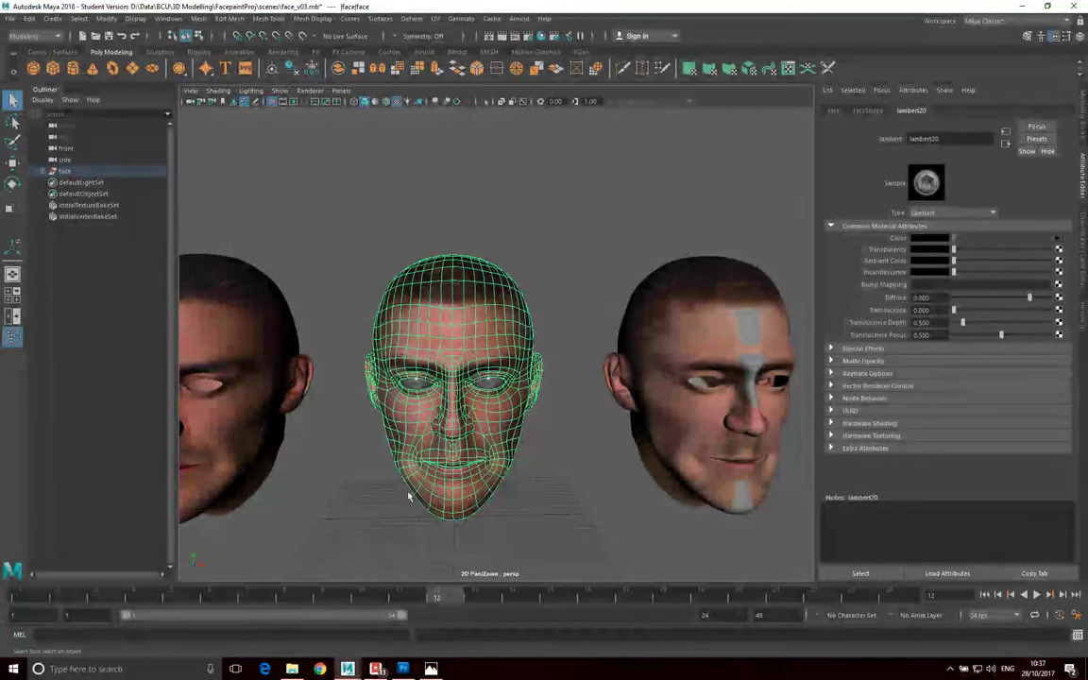
pyautogui.keyDown('ctrl'); pyautogui.click(510, 352); pyautogui.keyUp('ctrl')
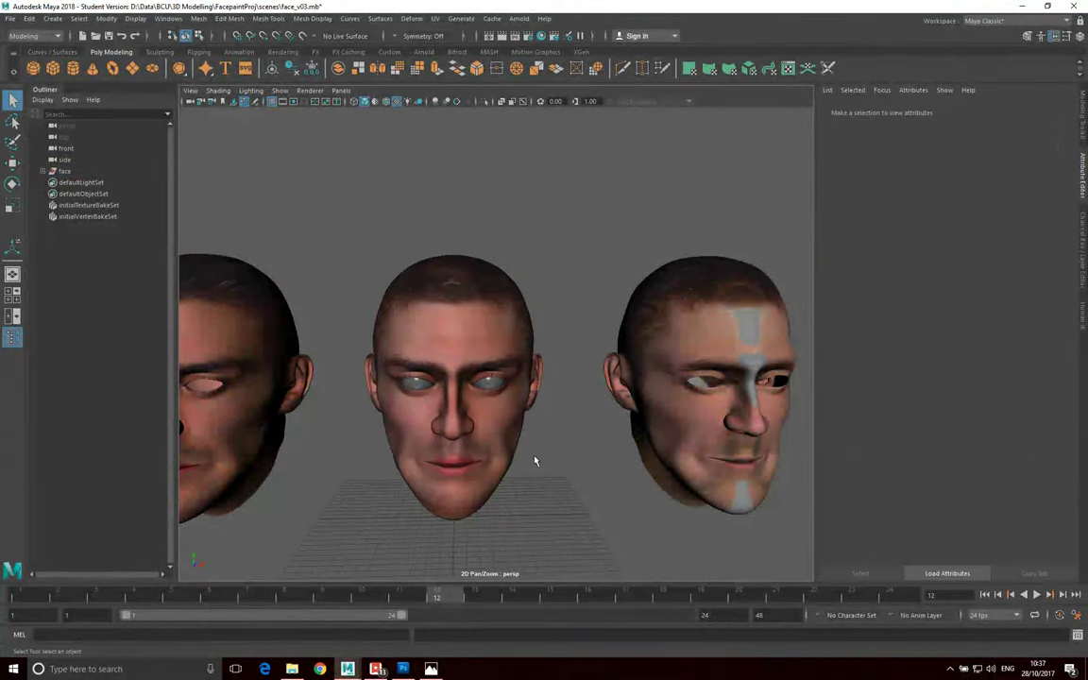
pyautogui.keyDown('alt'); pyautogui.moveTo(534, 461); pyautogui.dragTo(561, 436); pyautogui.keyUp('alt')
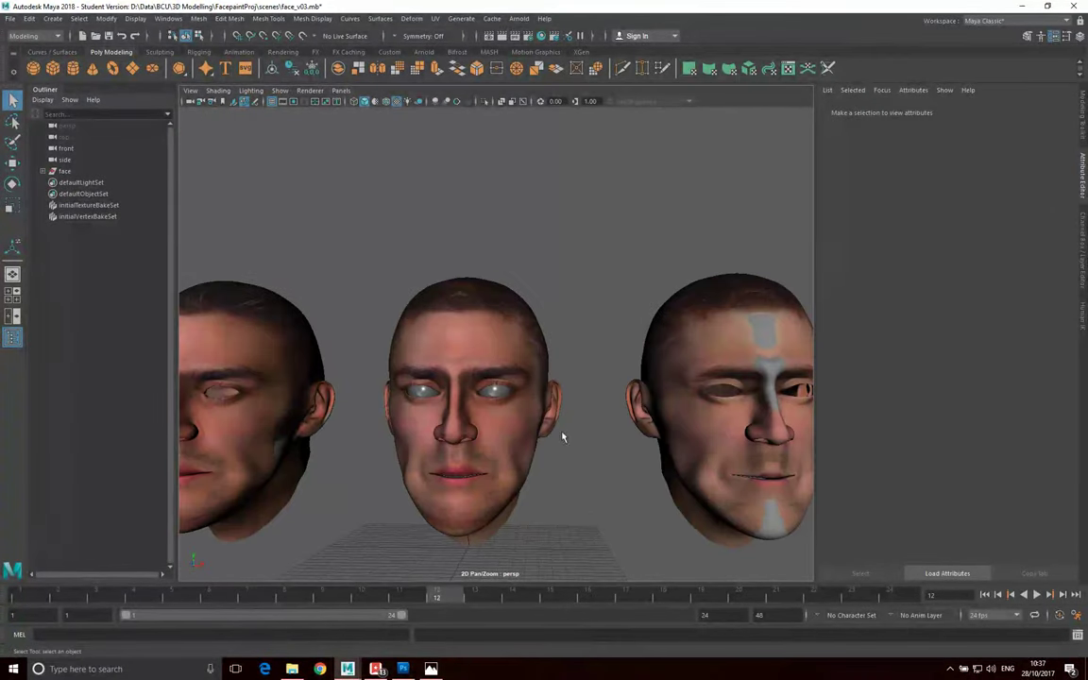
pyautogui.click(507, 390)
pyautogui.keyDown('ctrl'); pyautogui.click(507, 469); pyautogui.keyUp('ctrl')
pyautogui.click(490, 456)
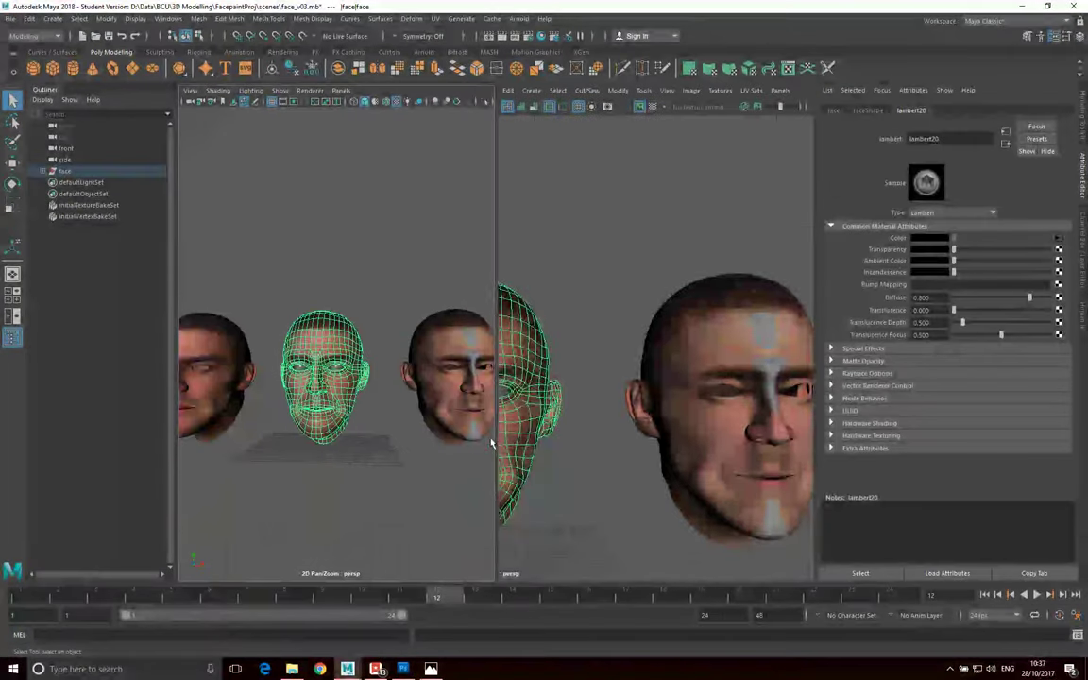
pyautogui.keyDown('ctrl'); pyautogui.click(292, 365); pyautogui.keyUp('ctrl')
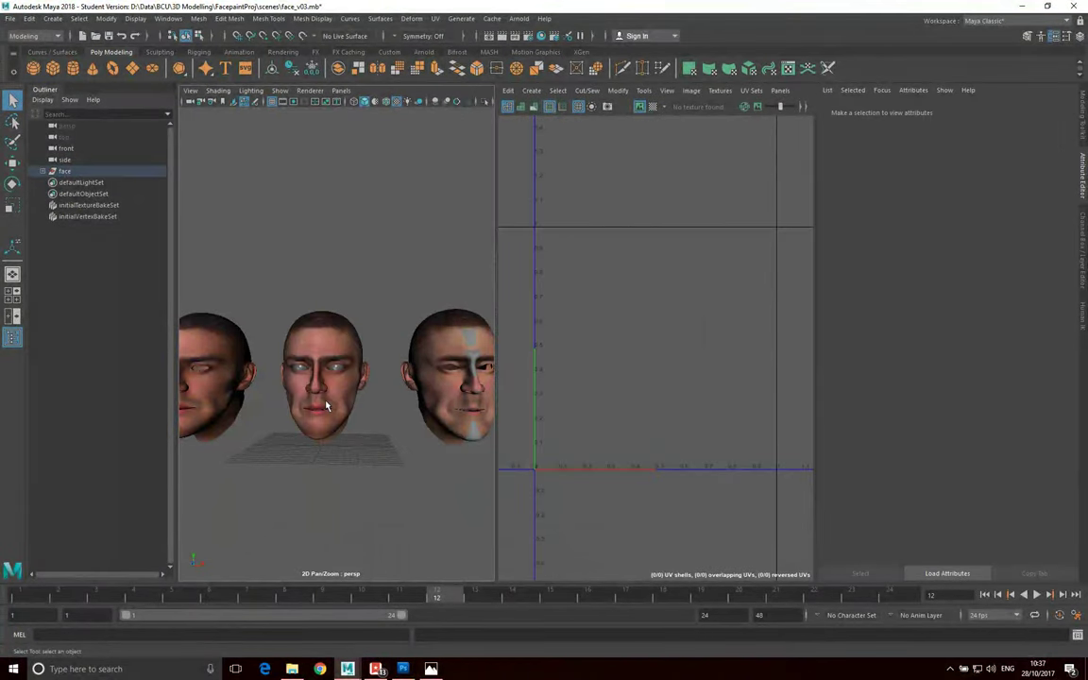
pyautogui.click(330, 398)
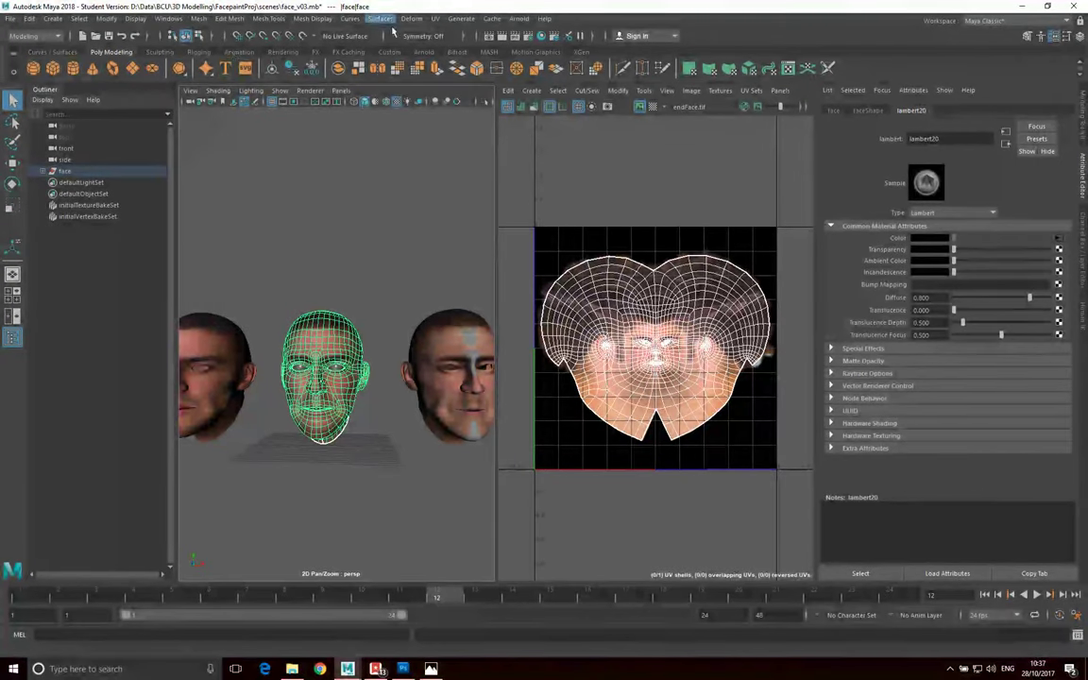
# - Switch to the Rendering menu set and open Transfer Maps with the middle head as the target mesh
pyautogui.click(35, 36)
pyautogui.click(24, 93)
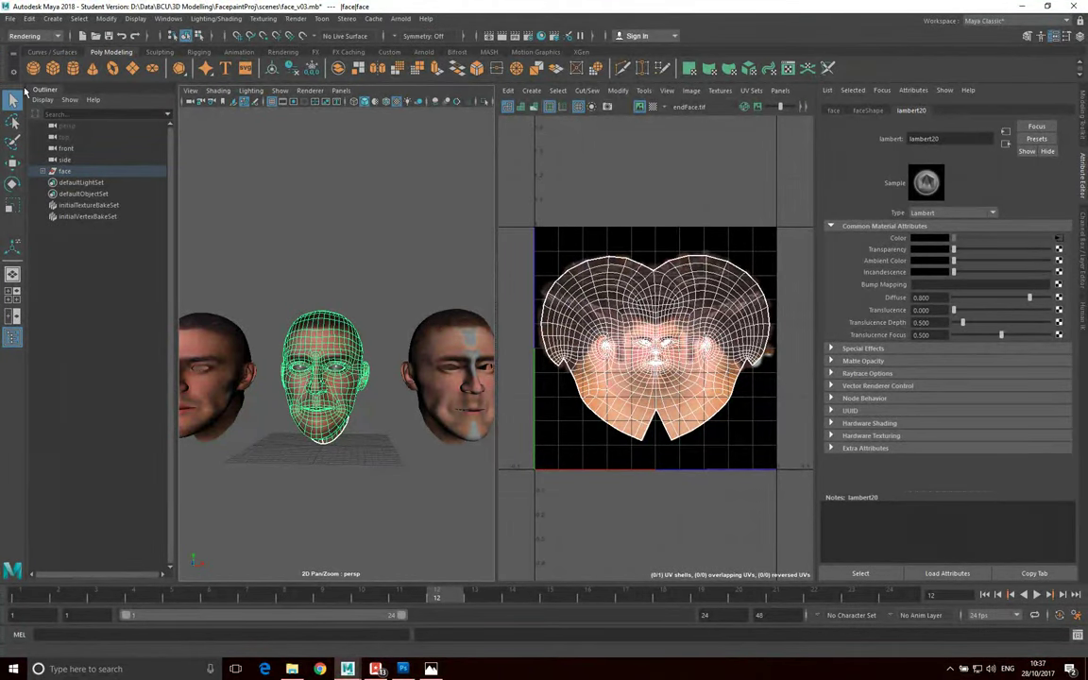
pyautogui.click(298, 20)
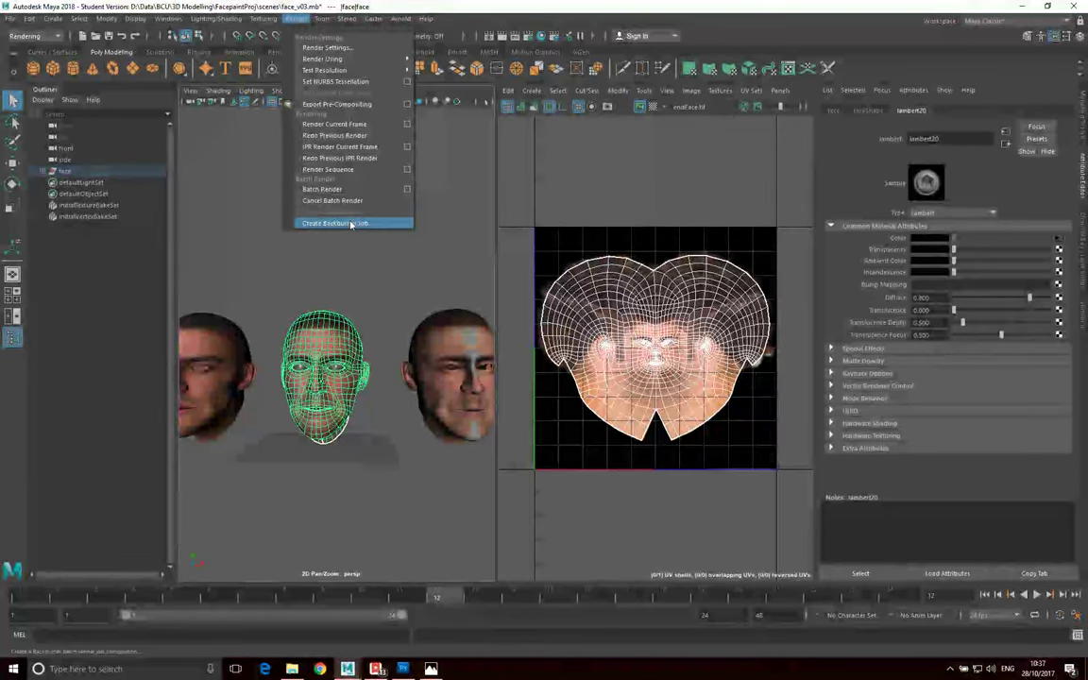
pyautogui.moveTo(321, 20)
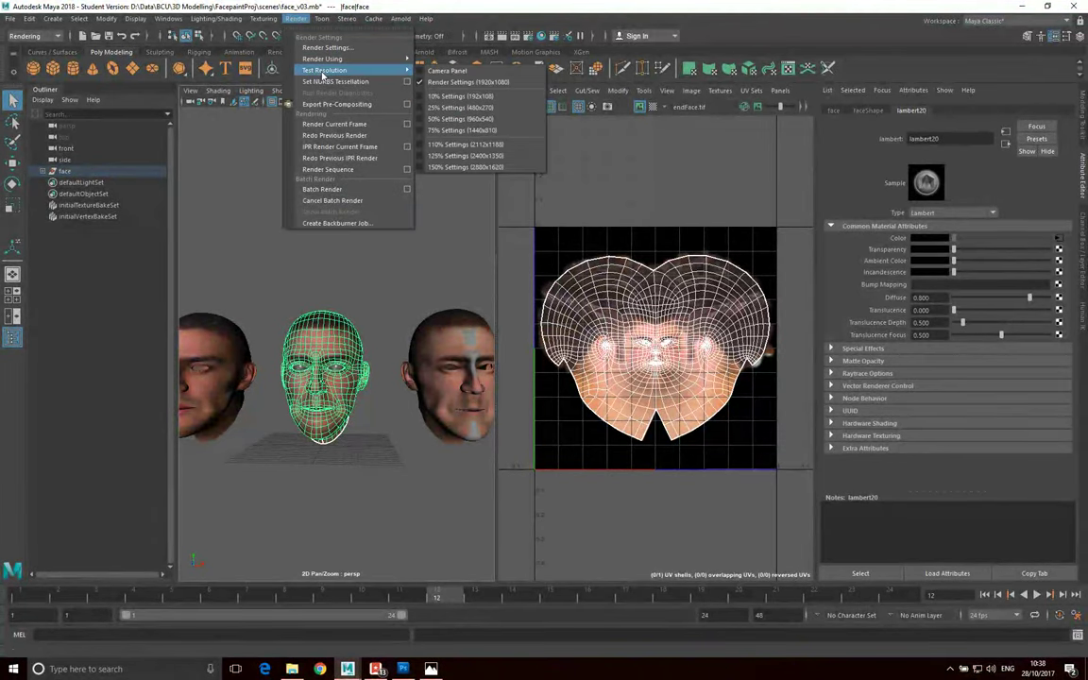
pyautogui.click(296, 19)
pyautogui.click(223, 20)
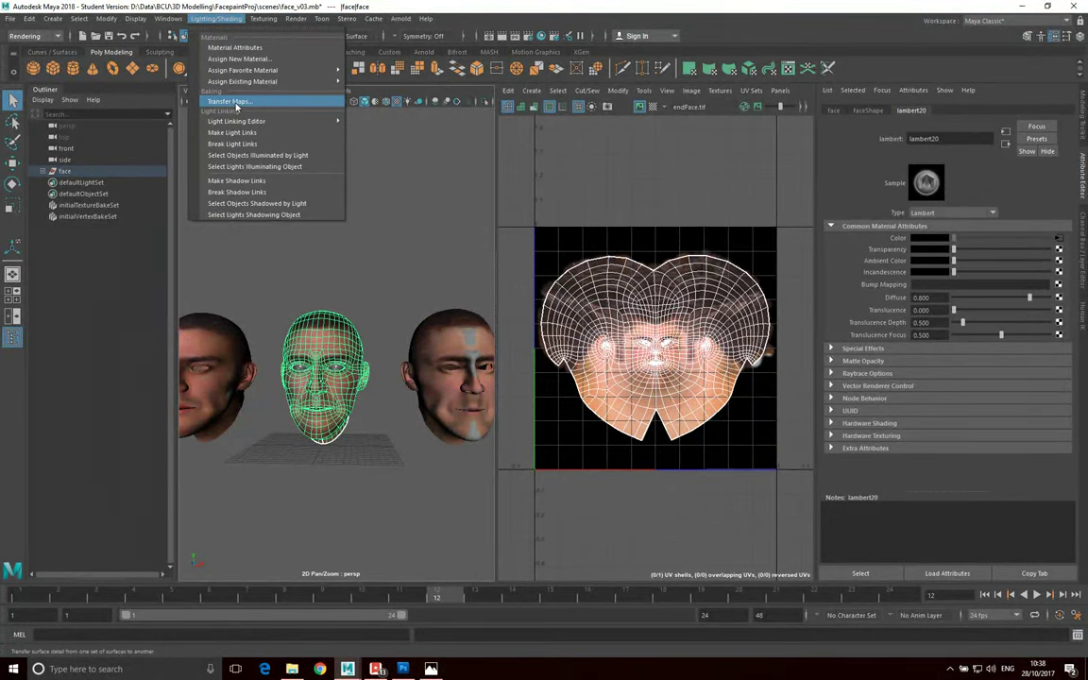
pyautogui.click(231, 101)
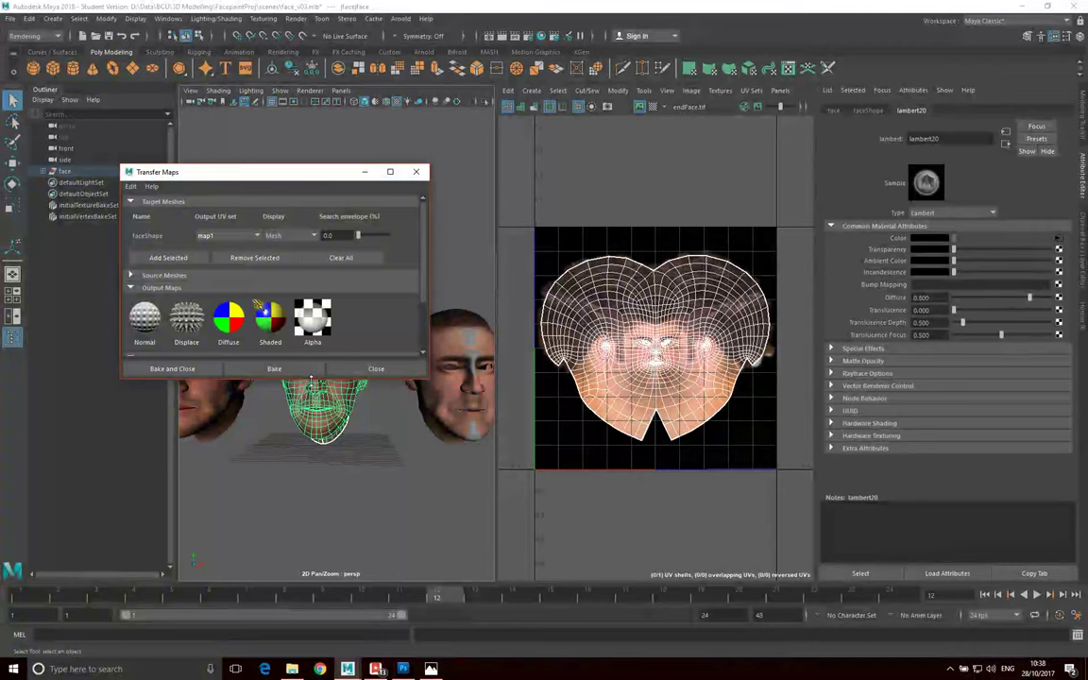
# - Compare the UV layouts of the front-projected head and the middle head, and close Transfer Maps
pyautogui.moveTo(309, 172); pyautogui.dragTo(355, 469)
pyautogui.click(196, 340)
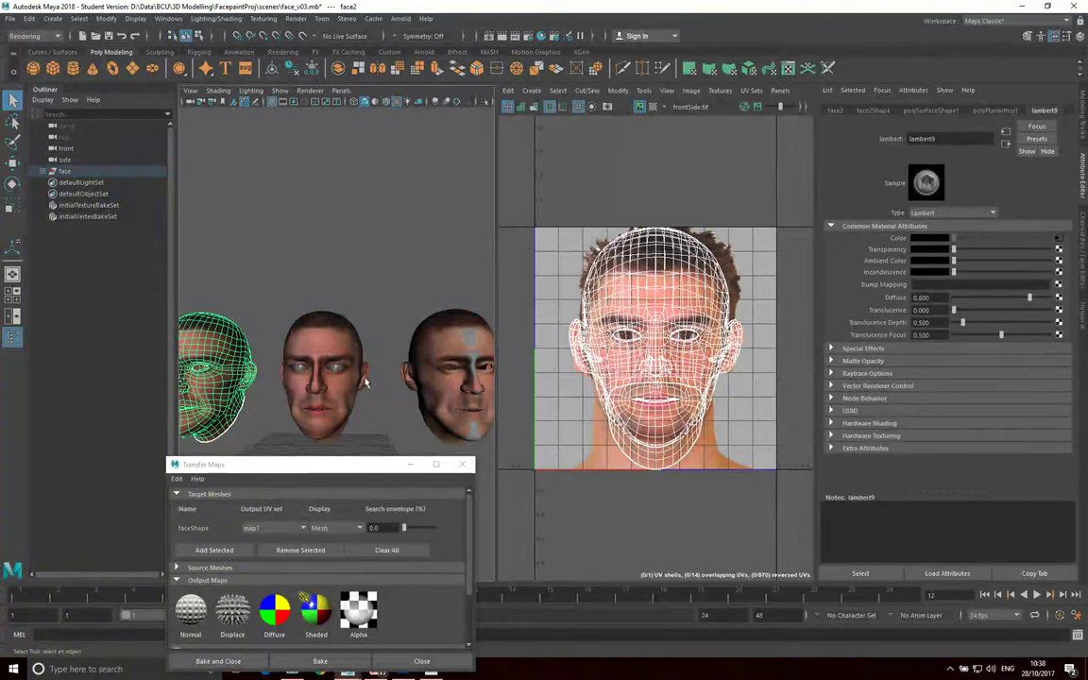
pyautogui.click(307, 351)
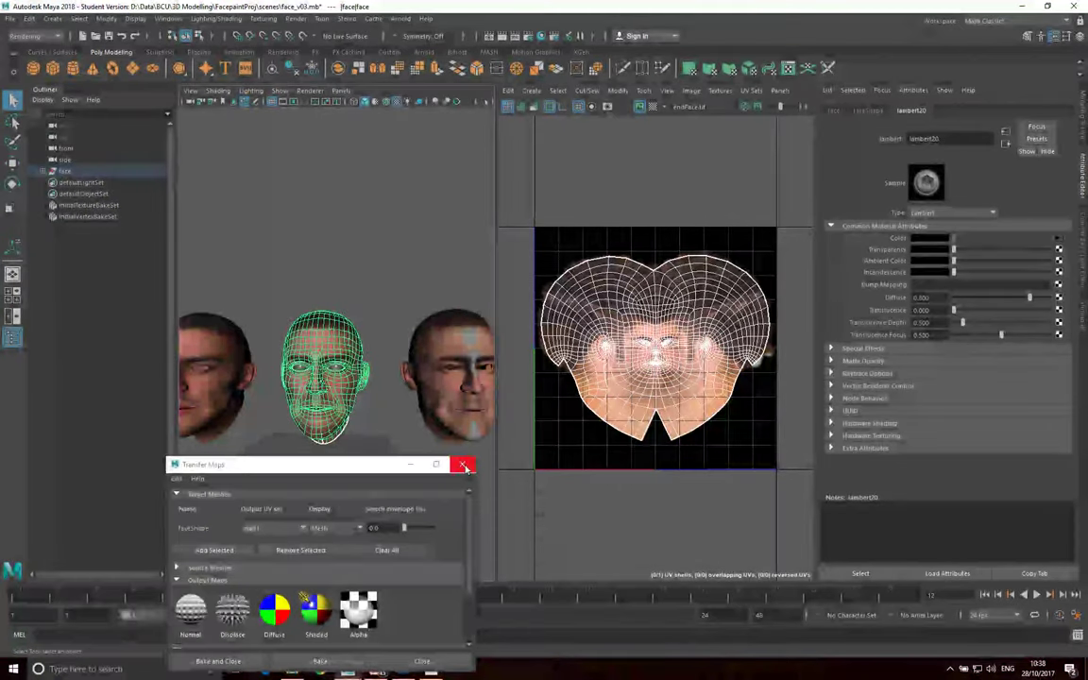
pyautogui.click(462, 463)
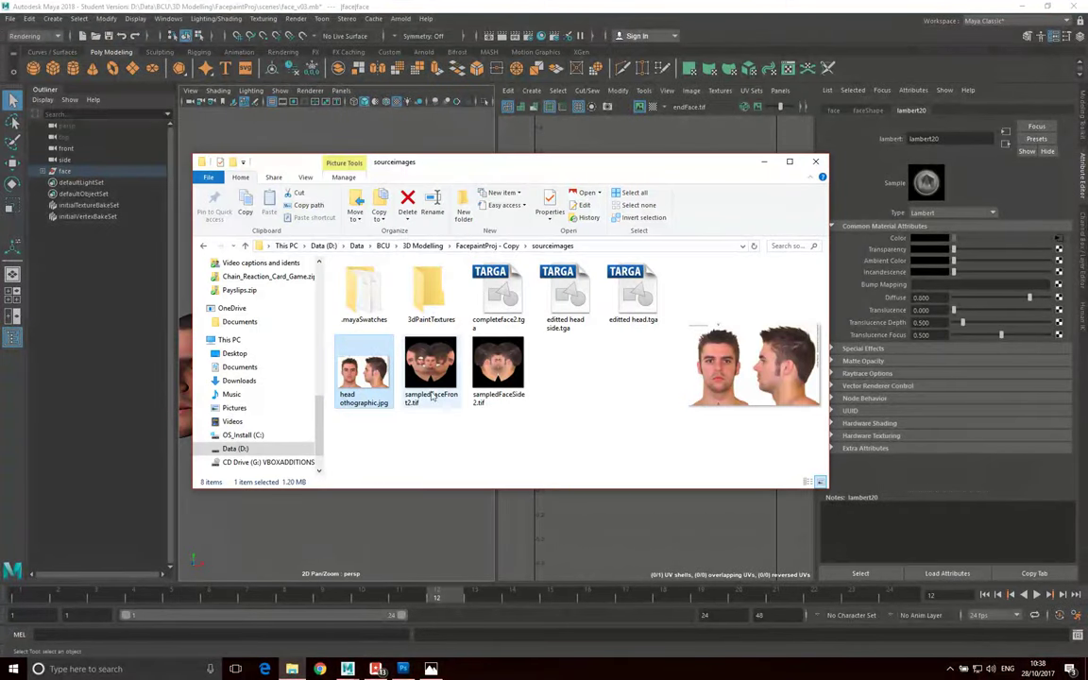
# - View sampledFaceFront2.tif and sampledFaceSide2.tif alongside the completeface2.tga texture in Photoshop, and return to Maya
pyautogui.click(430, 371)
pyautogui.doubleClick(434, 373)
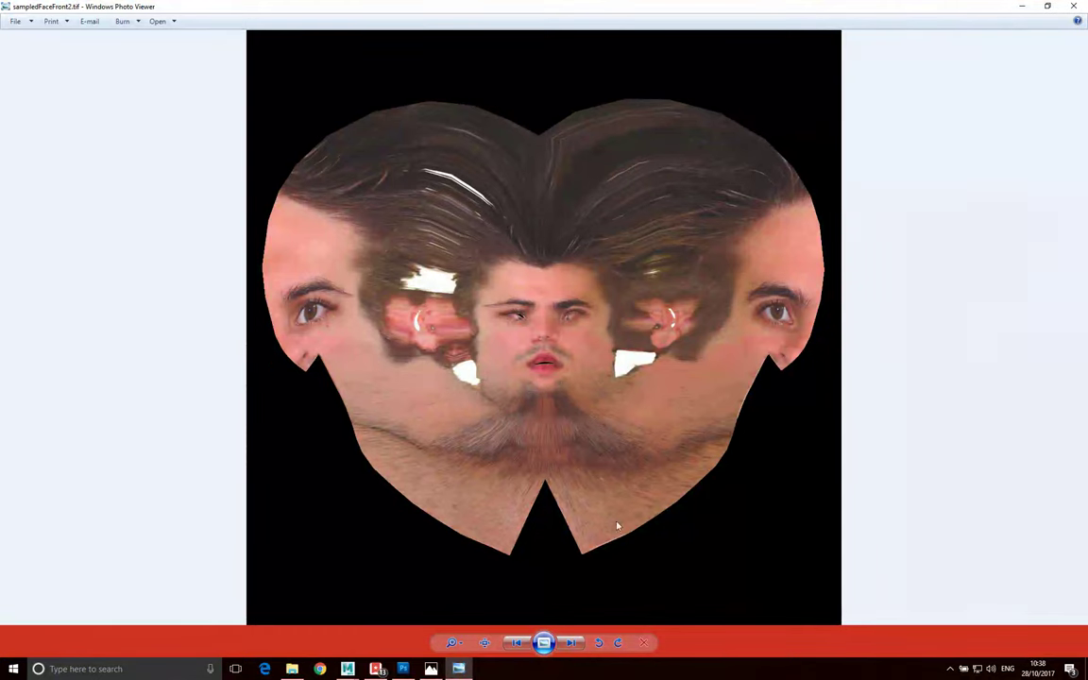
pyautogui.moveTo(779, 8); pyautogui.dragTo(384, 462)
pyautogui.doubleClick(498, 362)
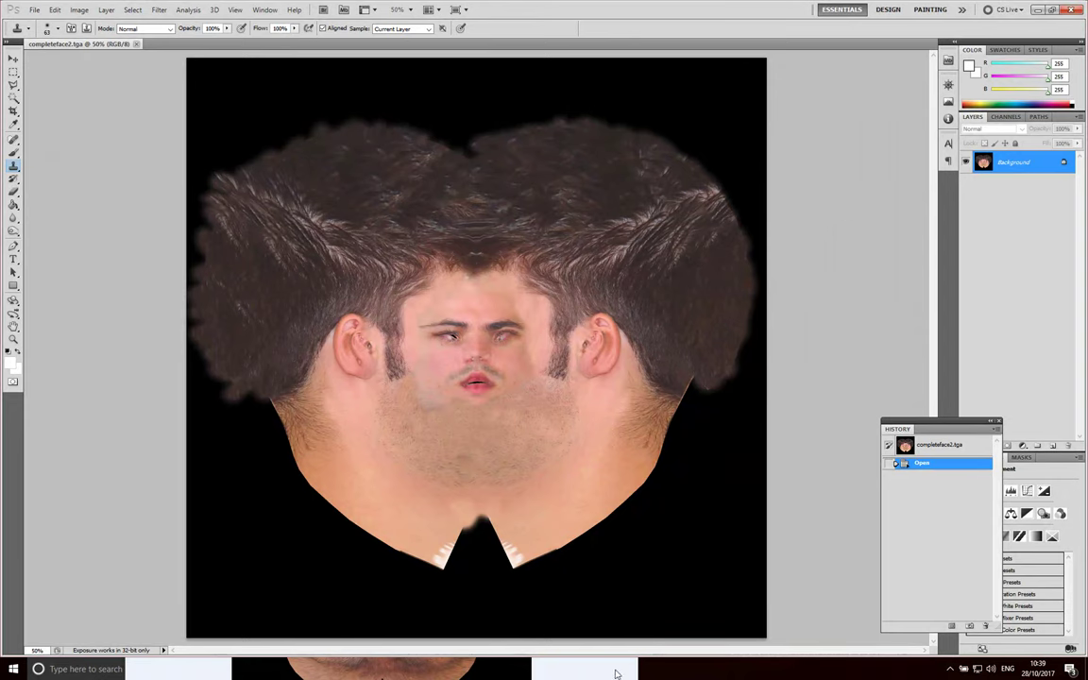
pyautogui.hotkey('alt', 'Tab')
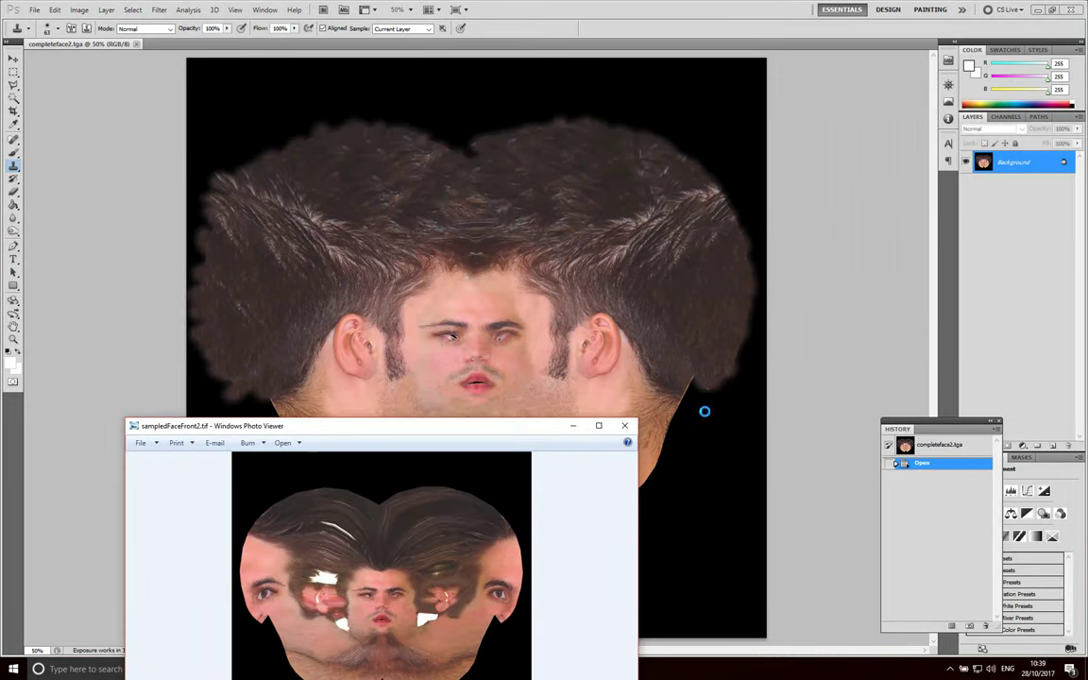
pyautogui.moveTo(623, 9); pyautogui.dragTo(715, 283)
pyautogui.click(381, 114)
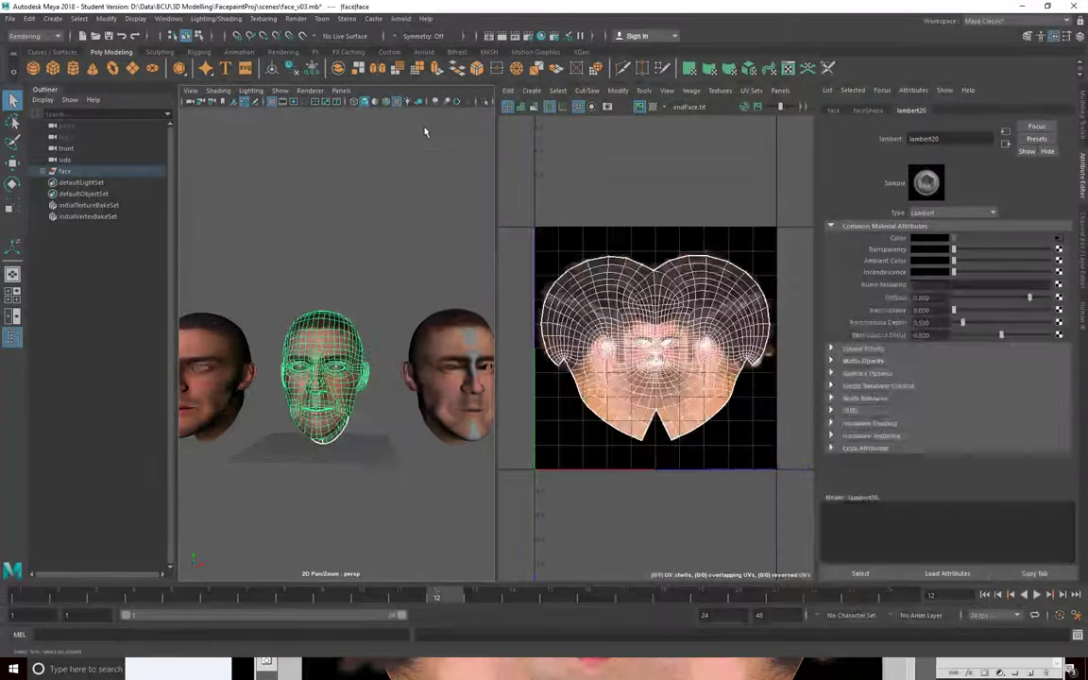
pyautogui.click(381, 114)
# - Examine the middle head's face and eyes up close and alongside the two projected heads
pyautogui.click(331, 356)
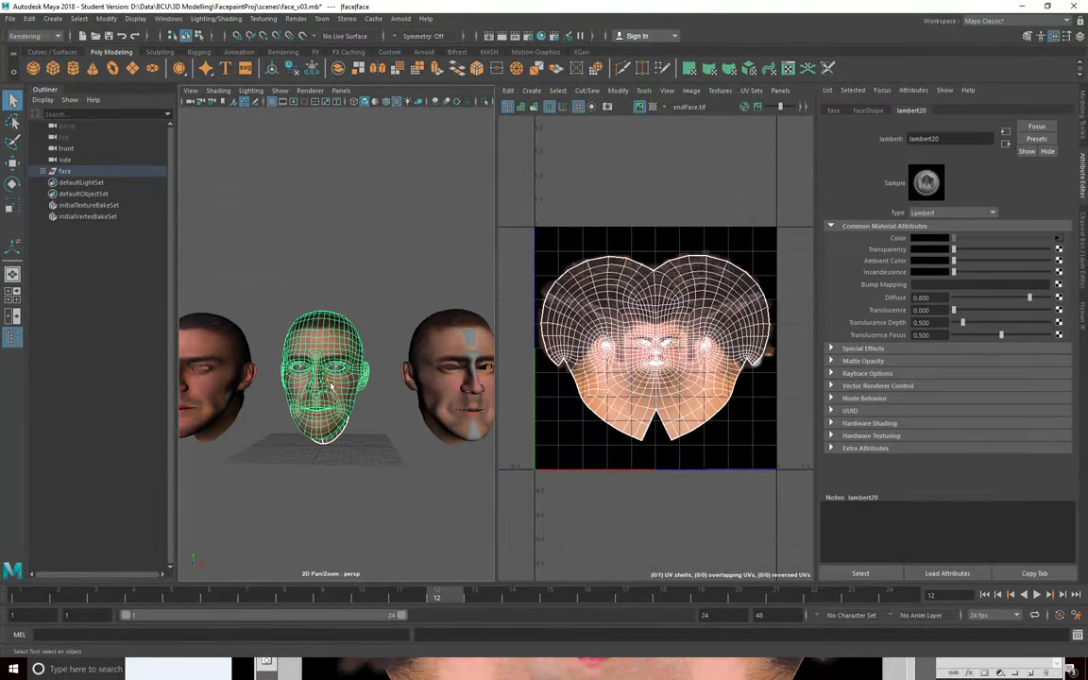
pyautogui.scroll(6, 345, 416)
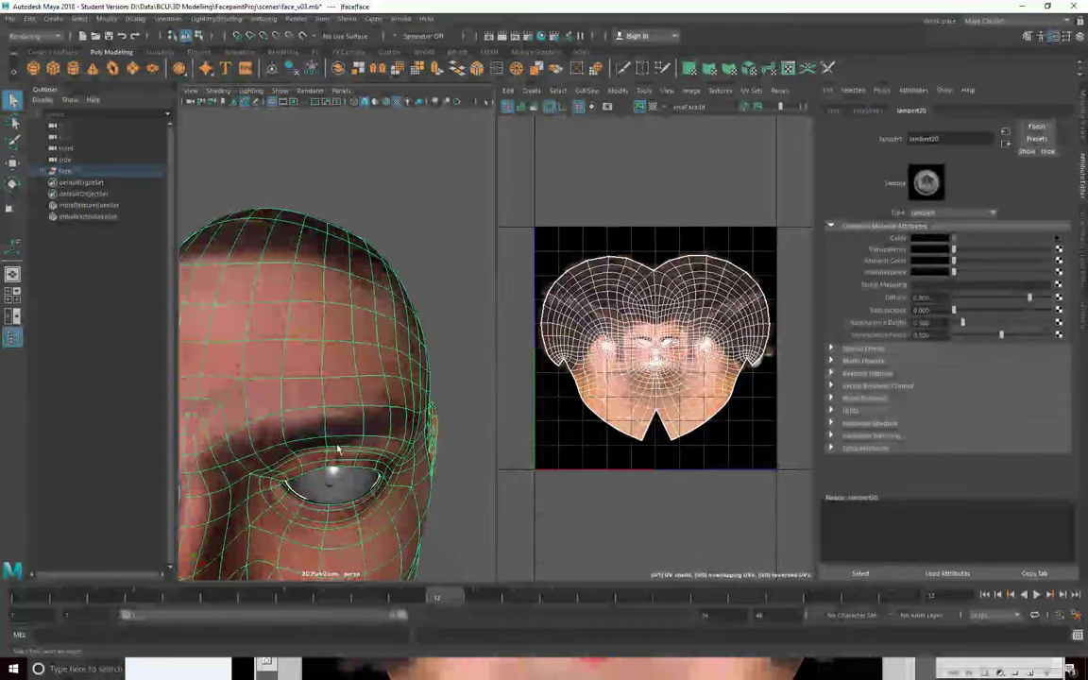
pyautogui.scroll(-2, 339, 441)
pyautogui.press('f')
pyautogui.press('space')
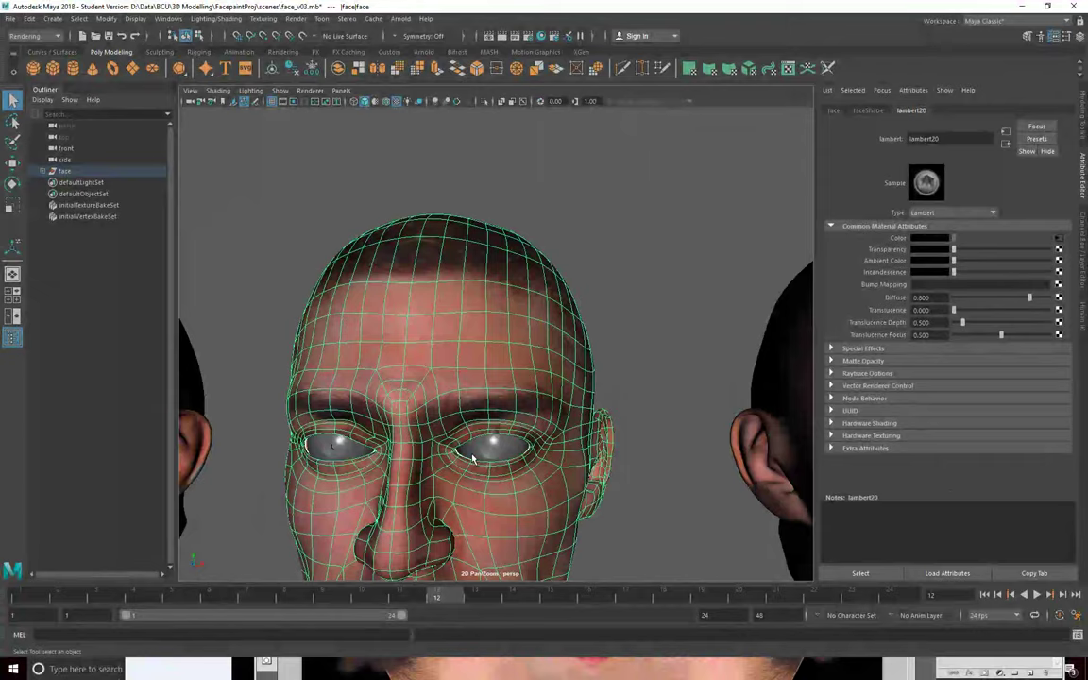
pyautogui.scroll(-5, 559, 496)
pyautogui.keyDown('alt'); pyautogui.moveTo(558, 500); pyautogui.dragTo(571, 429); pyautogui.keyUp('alt')
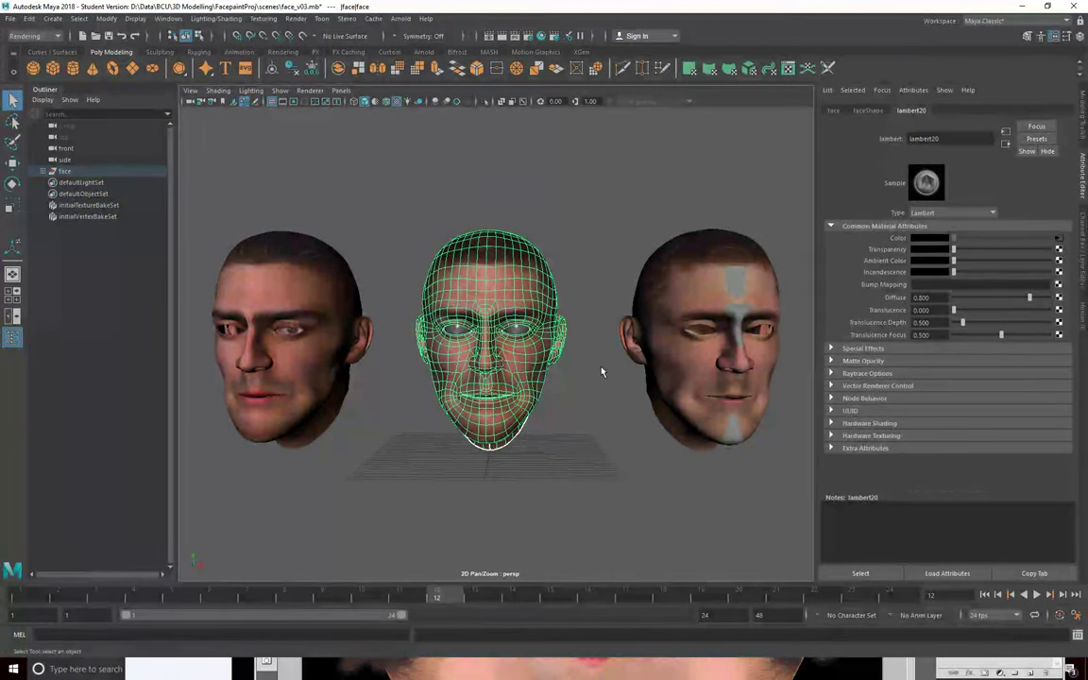
# - Show the front-projected head's UV layout over its front photo in a maximized UV Editor
pyautogui.click(296, 363)
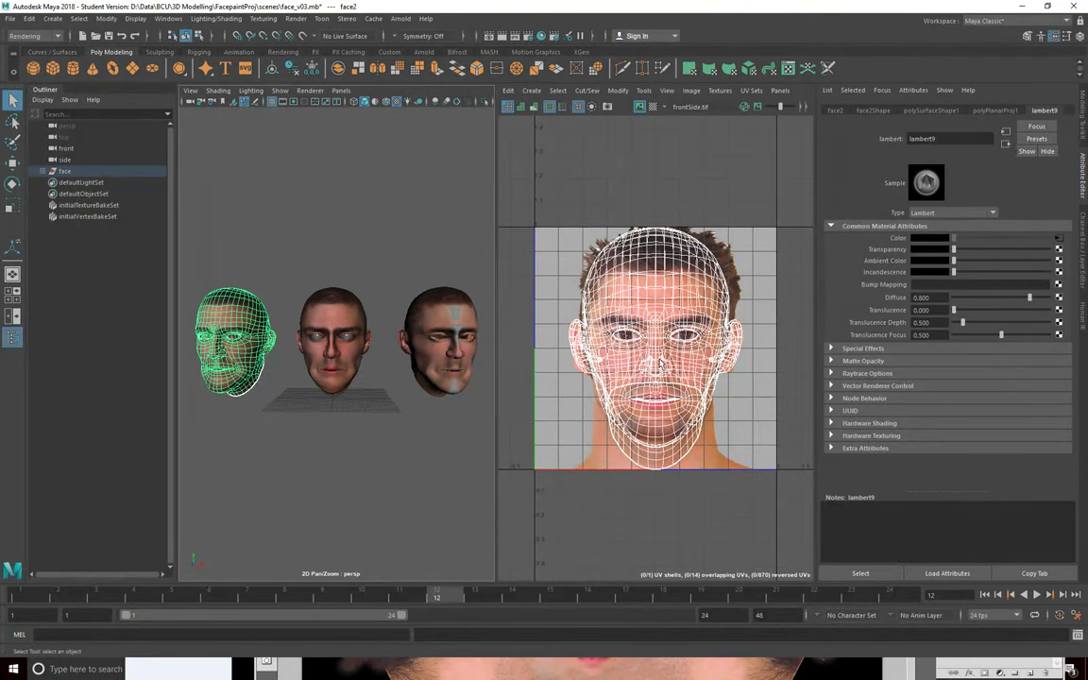
pyautogui.click(670, 367)
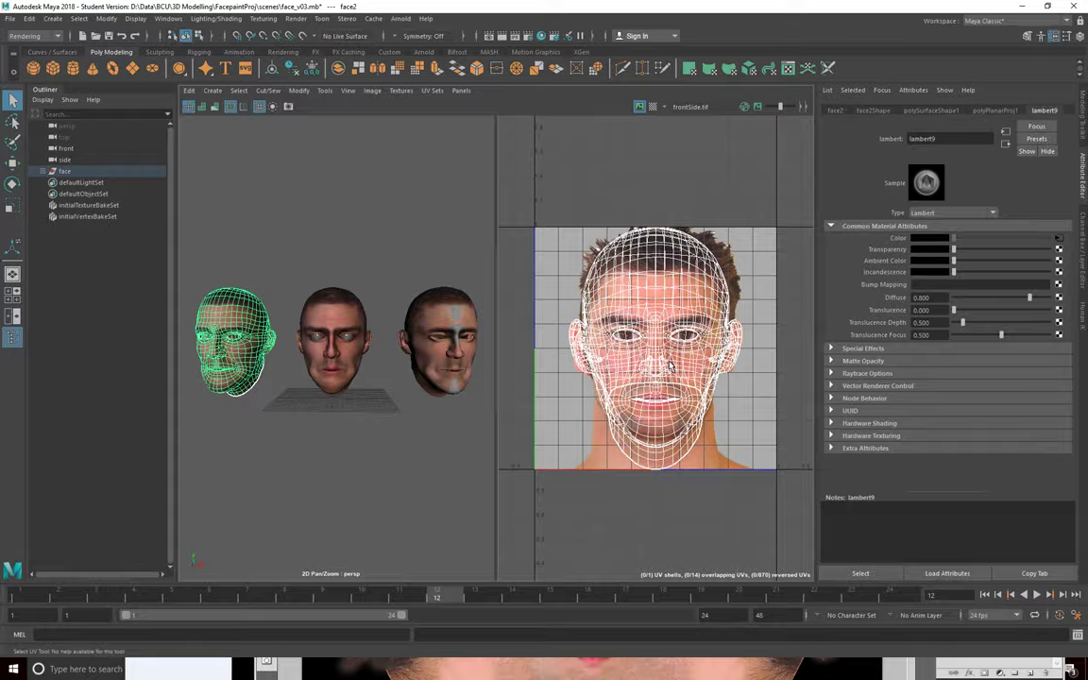
pyautogui.press('space')
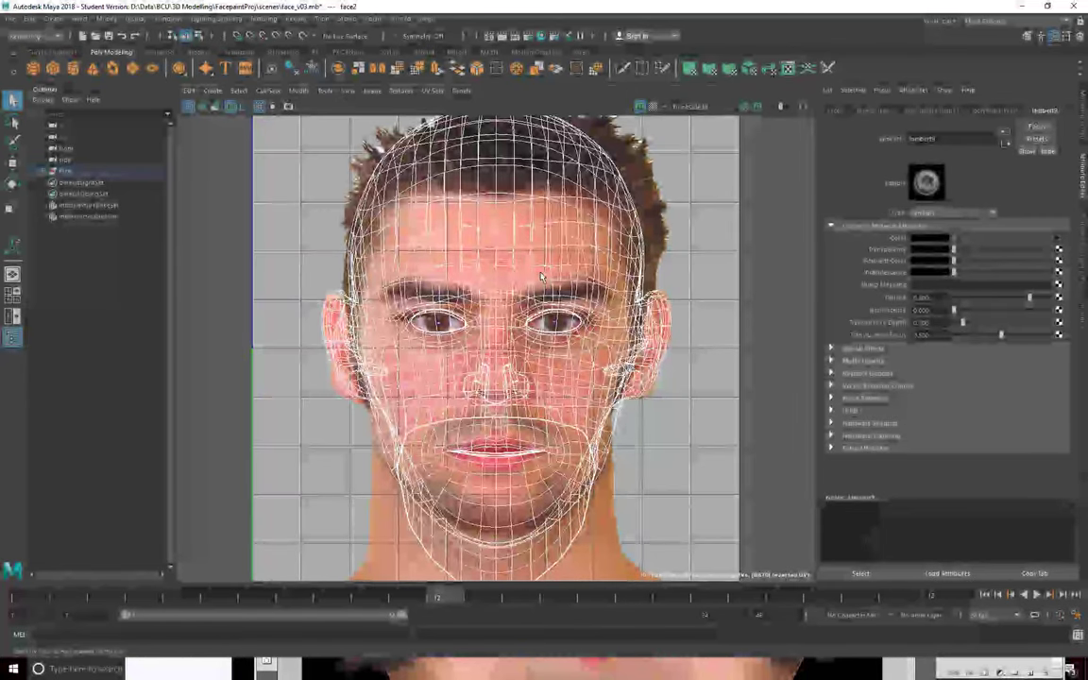